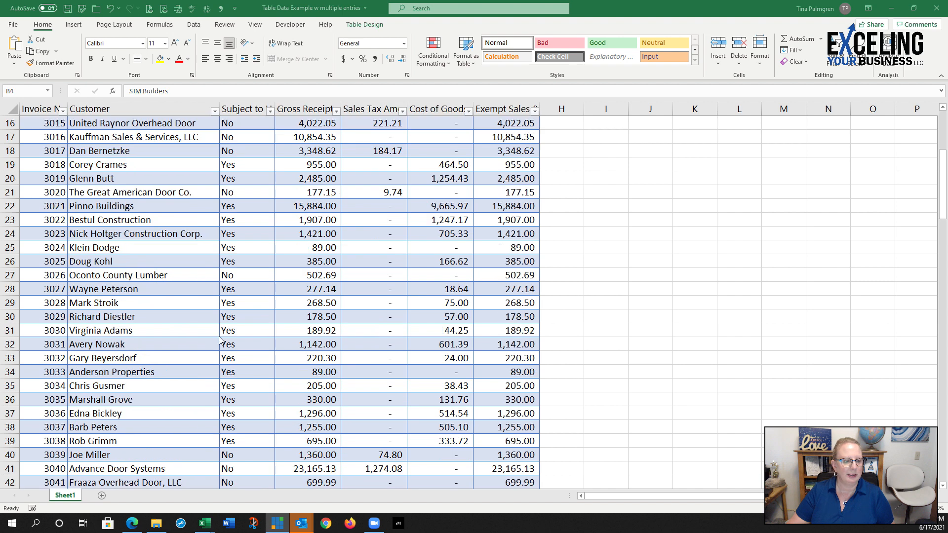
- Look through the invoice table down to its last record and total row, and return to the first cell
{"action": "key", "text": "End"}
{"action": "key", "text": "Down"}
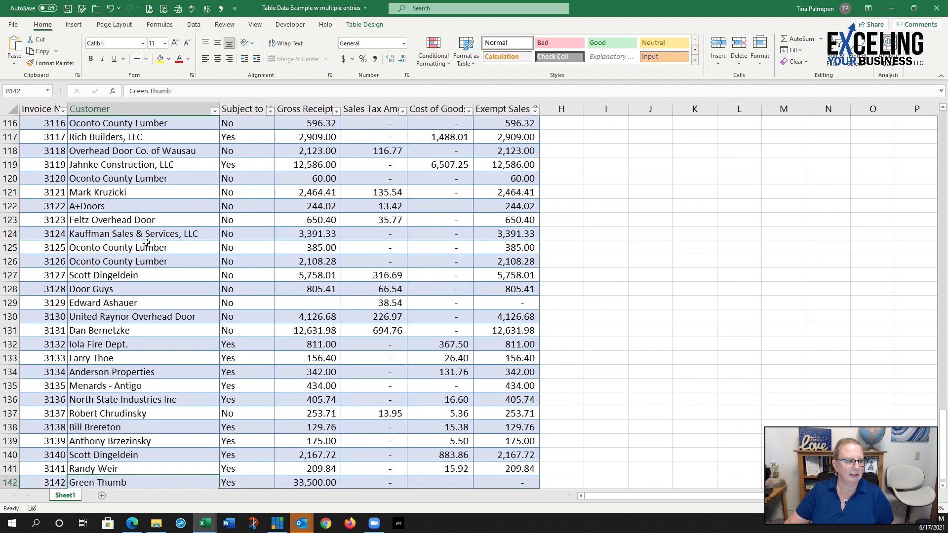
{"action": "scroll", "coordinate": [147, 243], "scroll_direction": "down", "scroll_amount": 2}
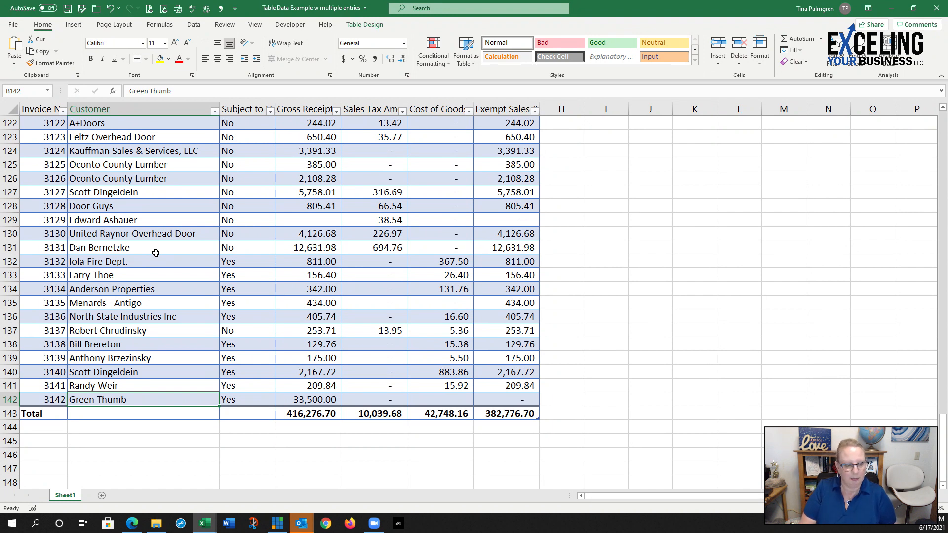
{"action": "key", "text": "ctrl+Home"}
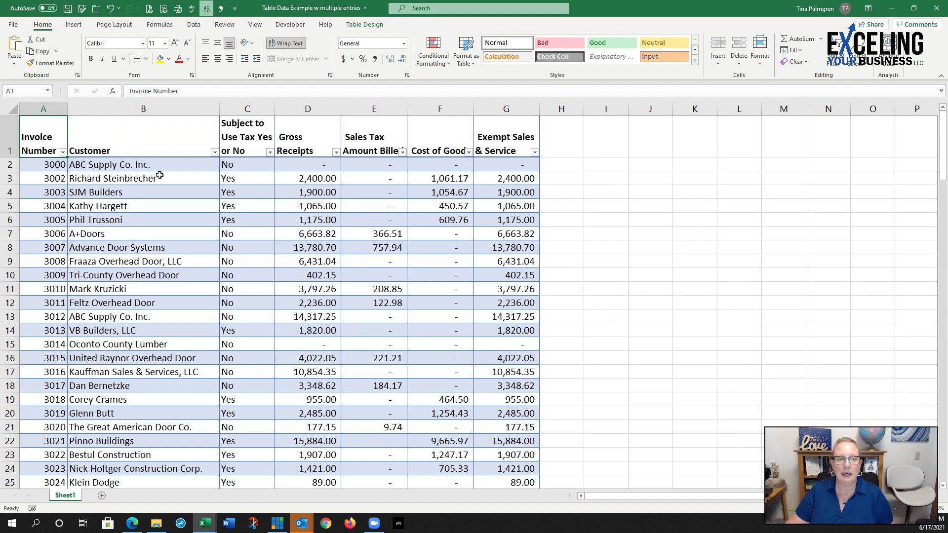
- Select a cell inside the invoice table and check the Total Row setting among its table style options
{"action": "left_click", "coordinate": [153, 204]}
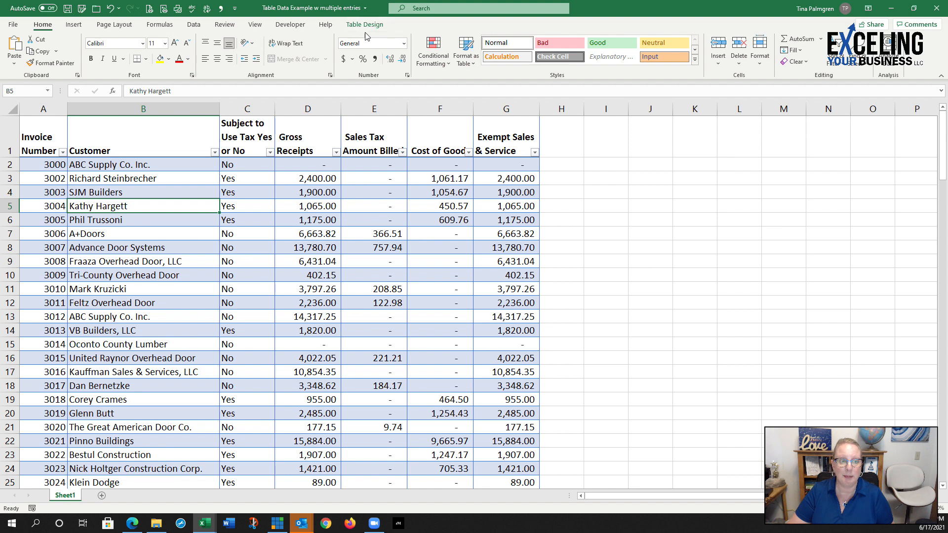
{"action": "left_click", "coordinate": [616, 204]}
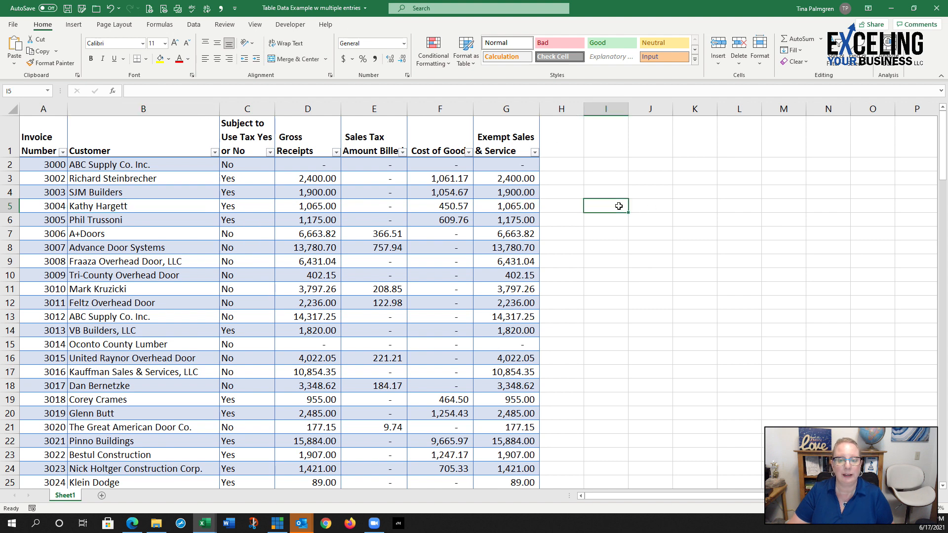
{"action": "left_click", "coordinate": [260, 220]}
{"action": "left_click", "coordinate": [365, 26]}
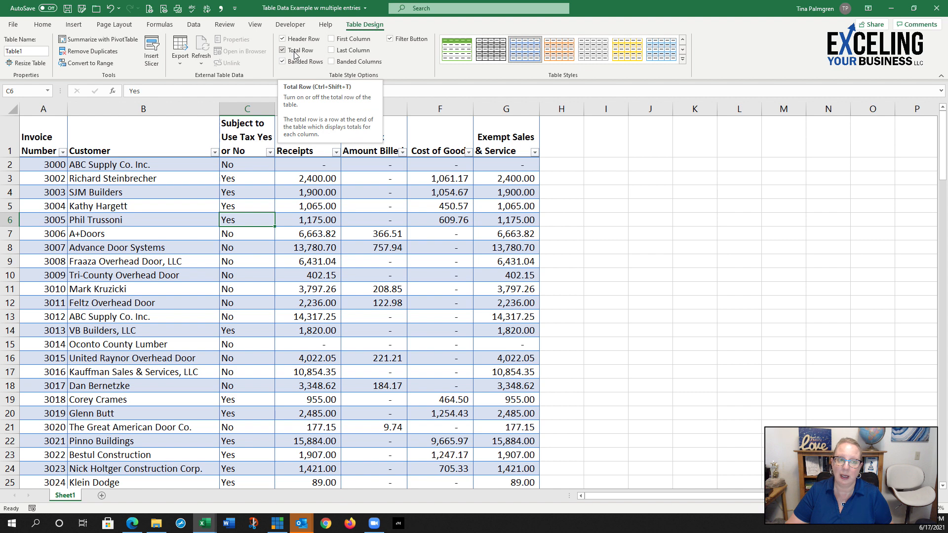
{"action": "left_click", "coordinate": [507, 206]}
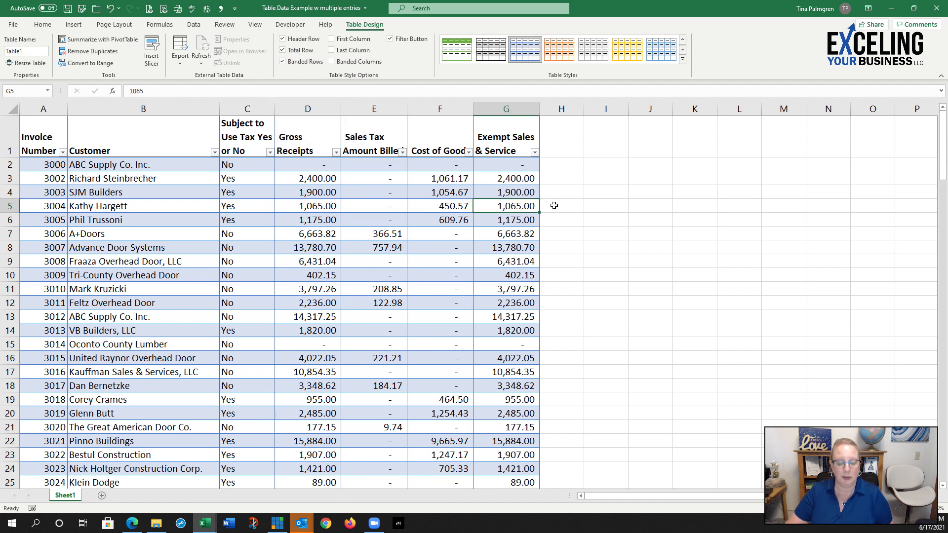
- Set the total row's function for the Exempt Sales & Service column to Sum
{"action": "key", "text": "ctrl+End"}
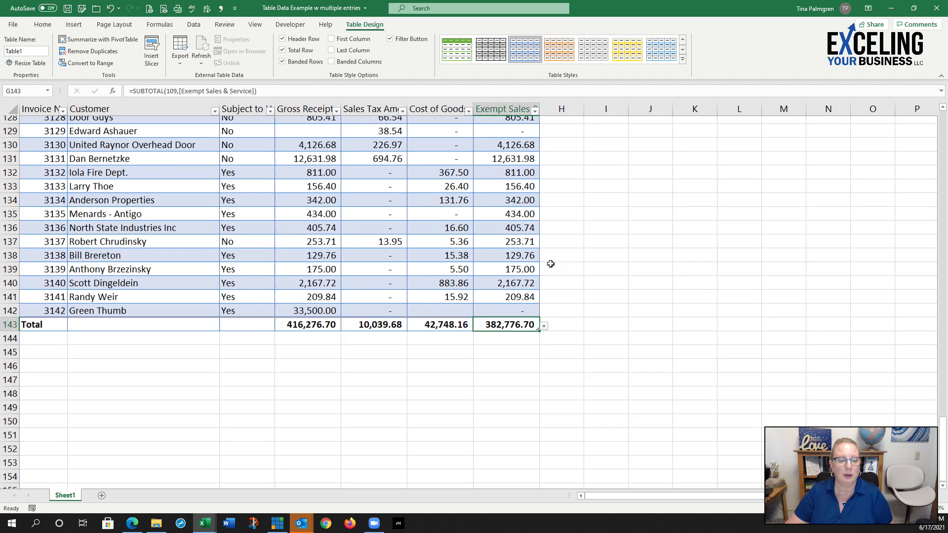
{"action": "left_click", "coordinate": [544, 320]}
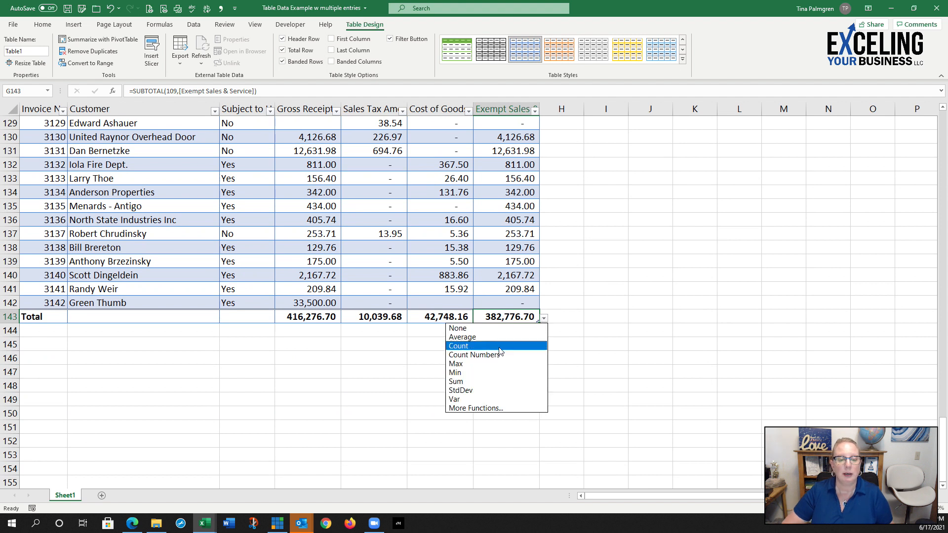
{"action": "left_click", "coordinate": [466, 384]}
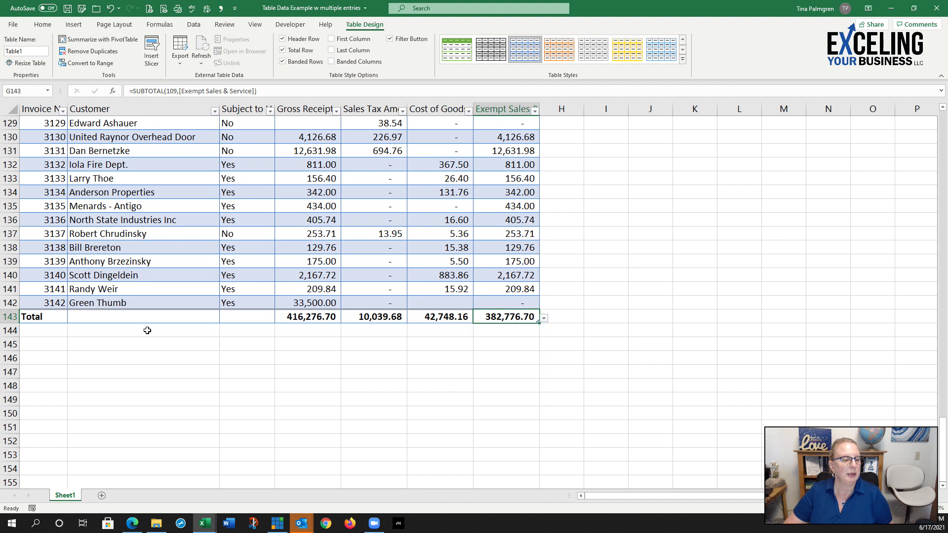
- Add a Count to the total row for the Customer column
{"action": "left_click", "coordinate": [133, 317]}
{"action": "left_click", "coordinate": [224, 320]}
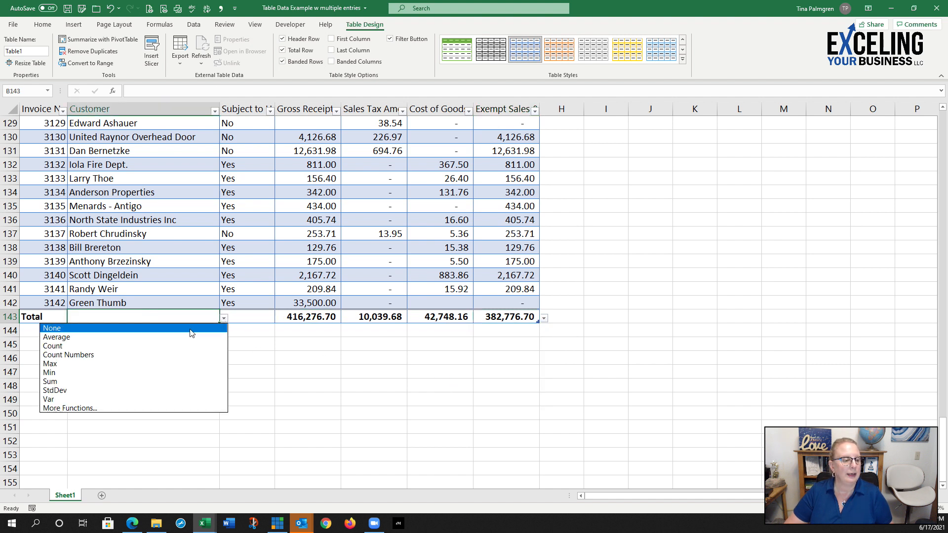
{"action": "left_click", "coordinate": [69, 347]}
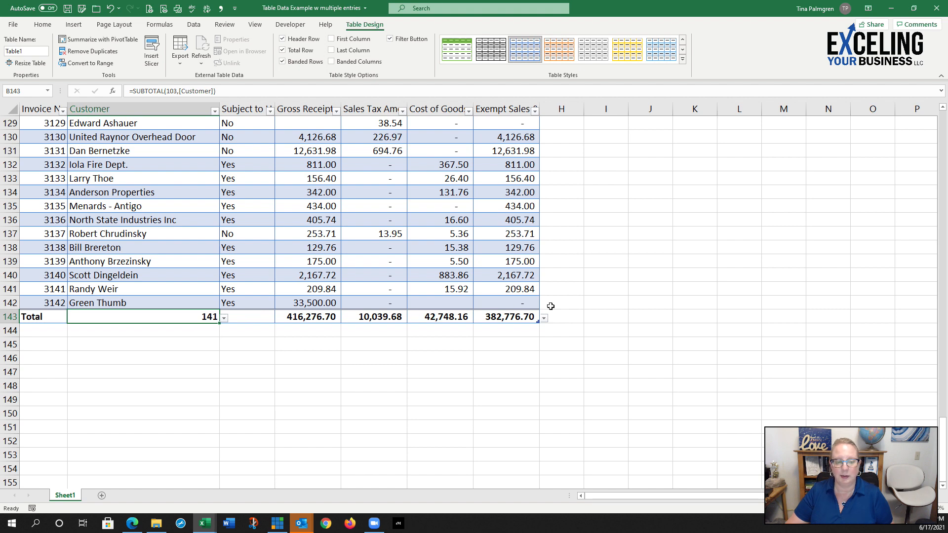
- Search the Customer column's filter values for "fr" and filter the table to Fraaza Overhead Door, LLC only
{"action": "key", "text": "ctrl+Home"}
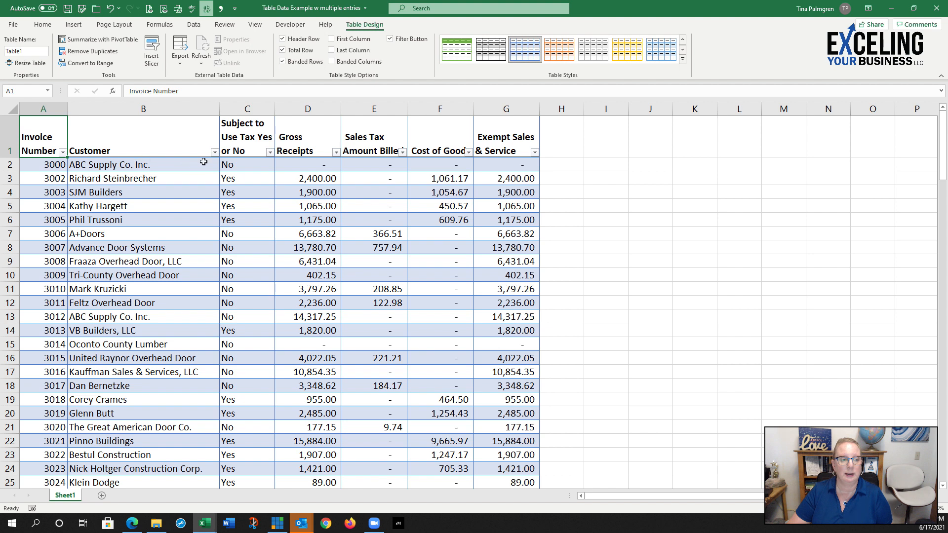
{"action": "left_click", "coordinate": [215, 152]}
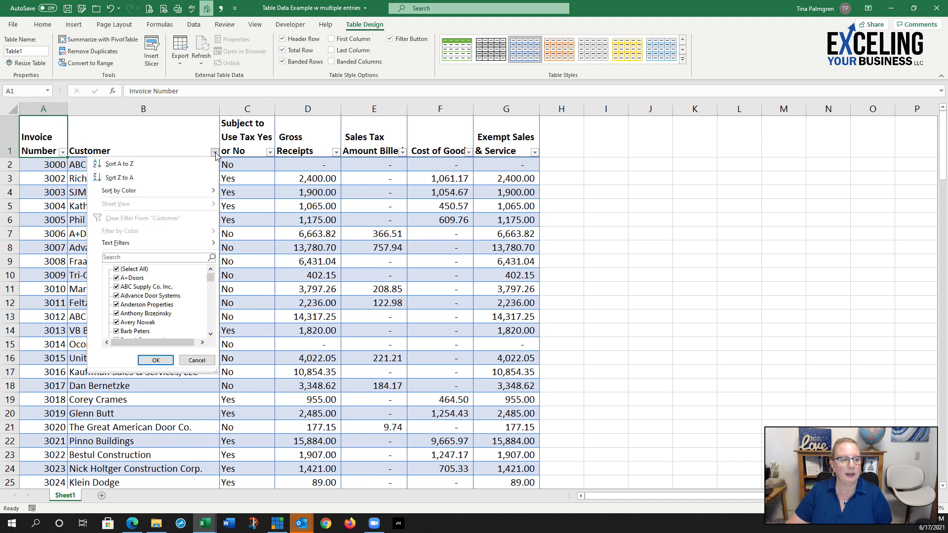
{"action": "left_click", "coordinate": [128, 271]}
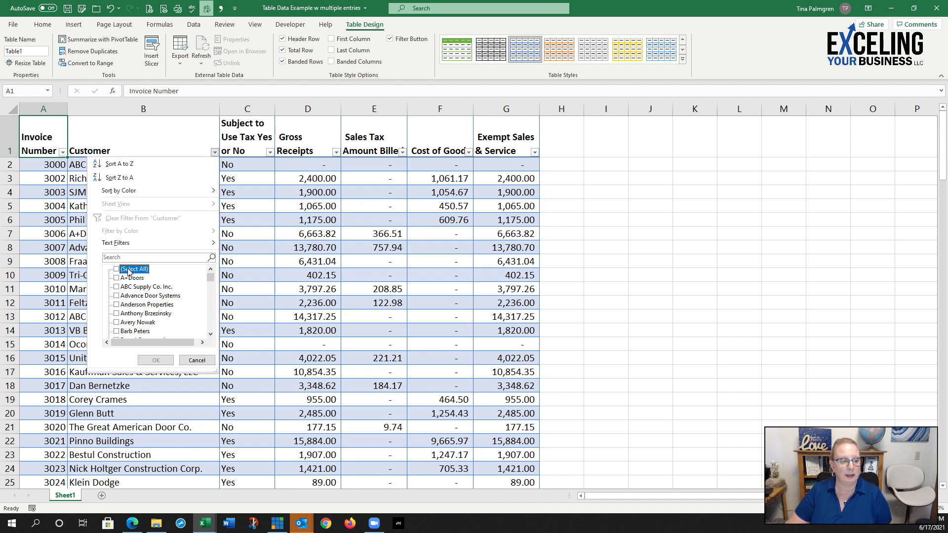
{"action": "left_click", "coordinate": [149, 257]}
{"action": "type", "text": "fr"}
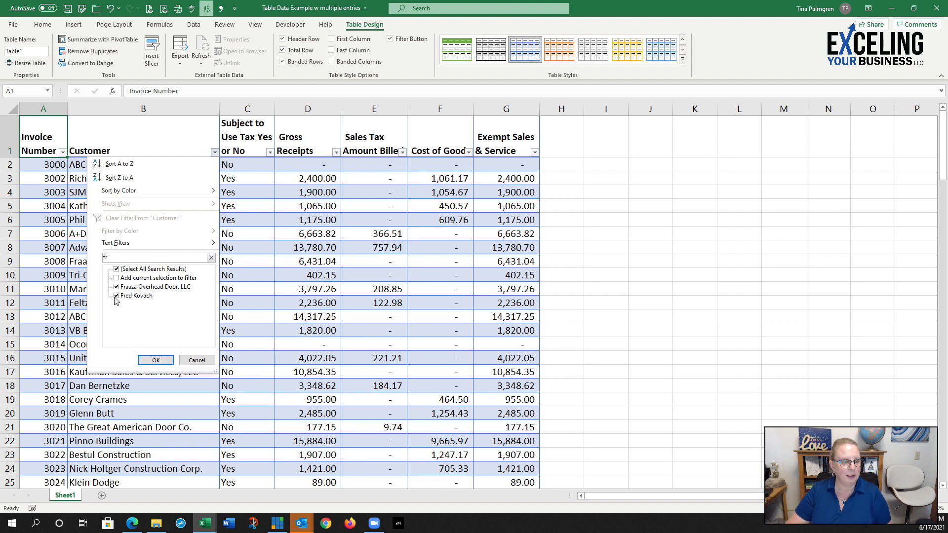
{"action": "left_click", "coordinate": [123, 299]}
{"action": "left_click", "coordinate": [155, 360]}
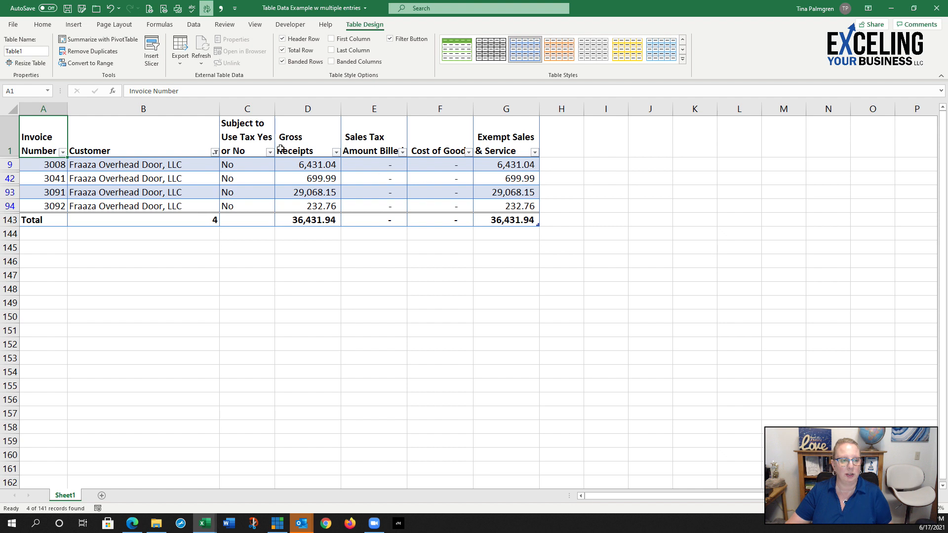
- Remove the Fraaza Overhead Door, LLC filter by selecting all customers again
{"action": "left_click", "coordinate": [215, 152]}
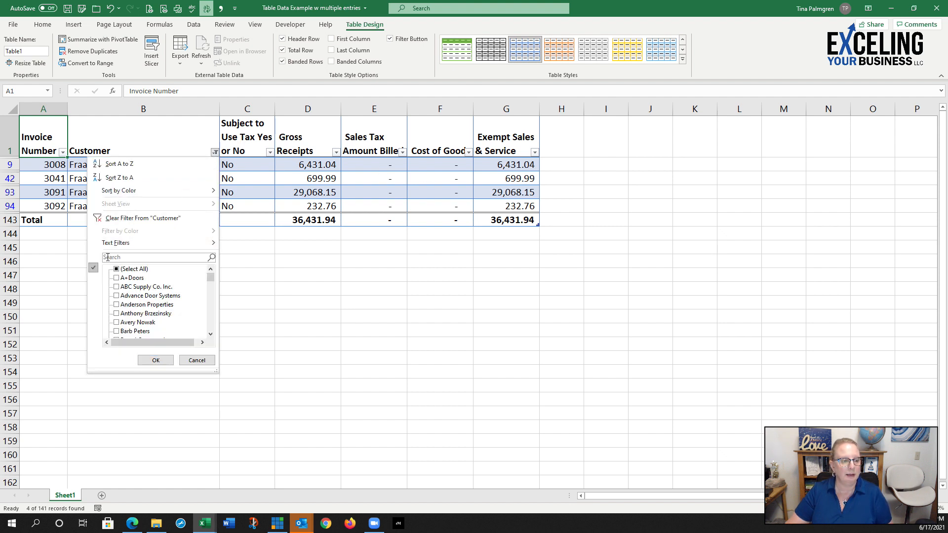
{"action": "left_click", "coordinate": [117, 269]}
{"action": "left_click", "coordinate": [154, 360]}
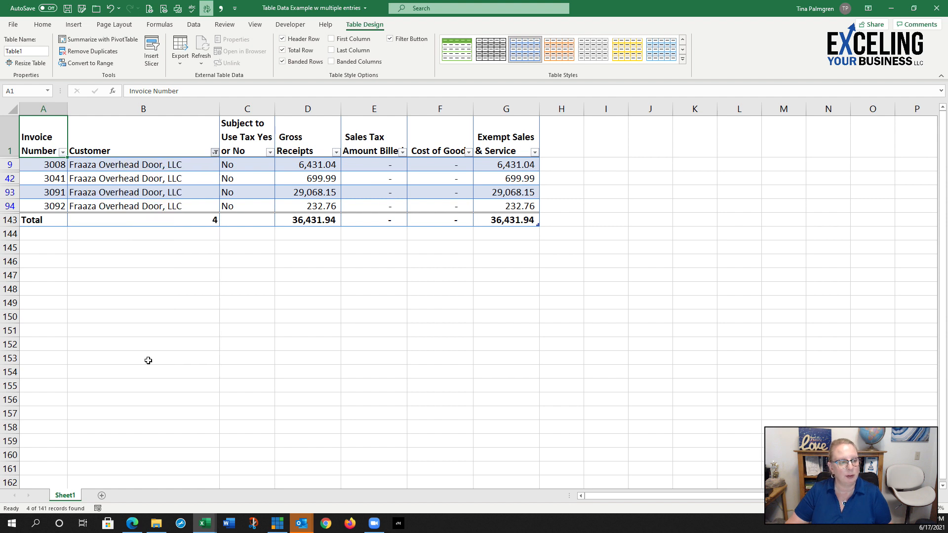
- Filter the Customer column to Advance Door Systems and the two individual customers listed directly after Anderson Properties
{"action": "left_click", "coordinate": [214, 152]}
{"action": "left_click", "coordinate": [123, 272]}
{"action": "left_click", "coordinate": [127, 296]}
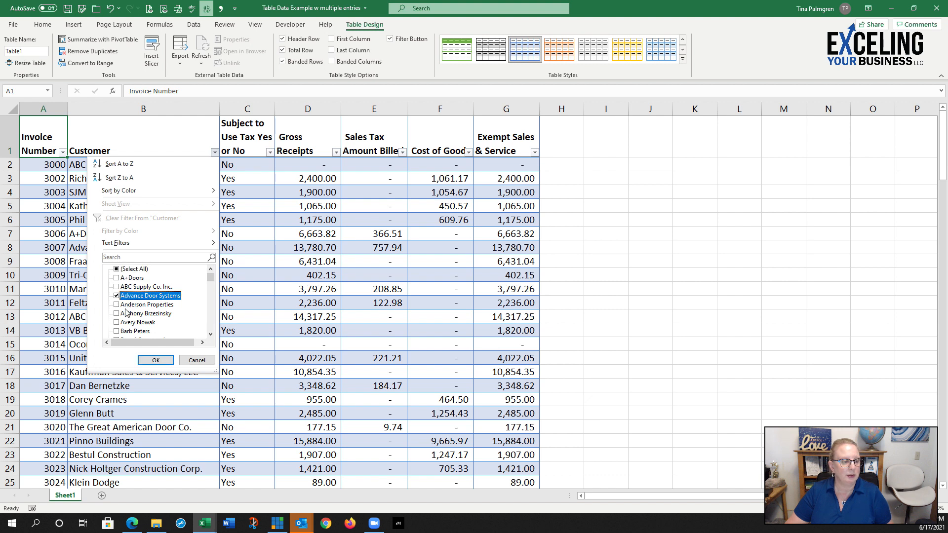
{"action": "left_click", "coordinate": [123, 314]}
{"action": "left_click", "coordinate": [129, 323]}
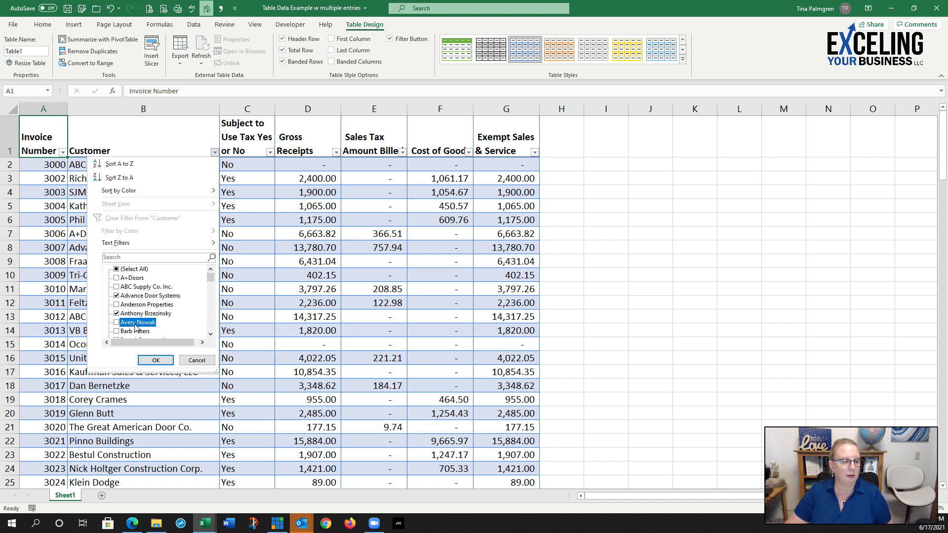
{"action": "left_click", "coordinate": [155, 361]}
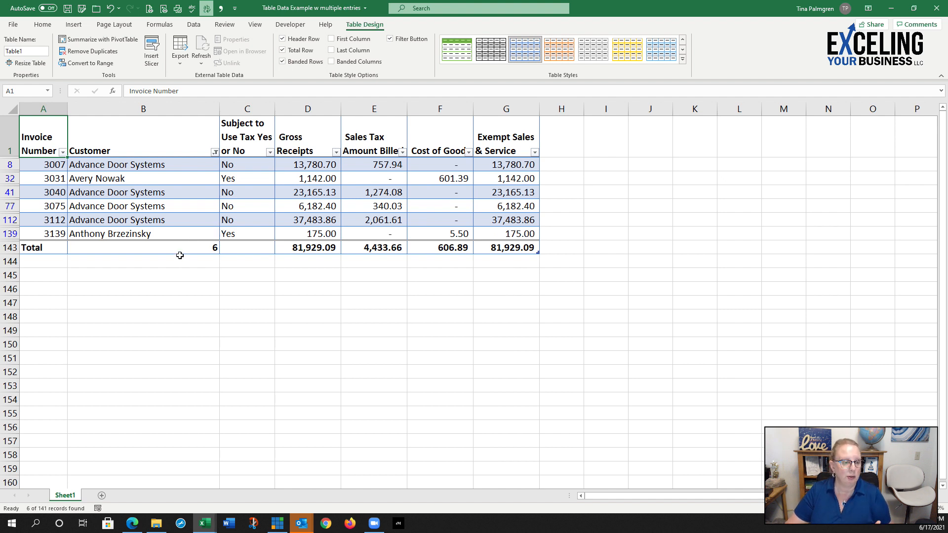
- Reselect every customer to remove the three-customer filter from the Customer column
{"action": "left_click", "coordinate": [215, 153]}
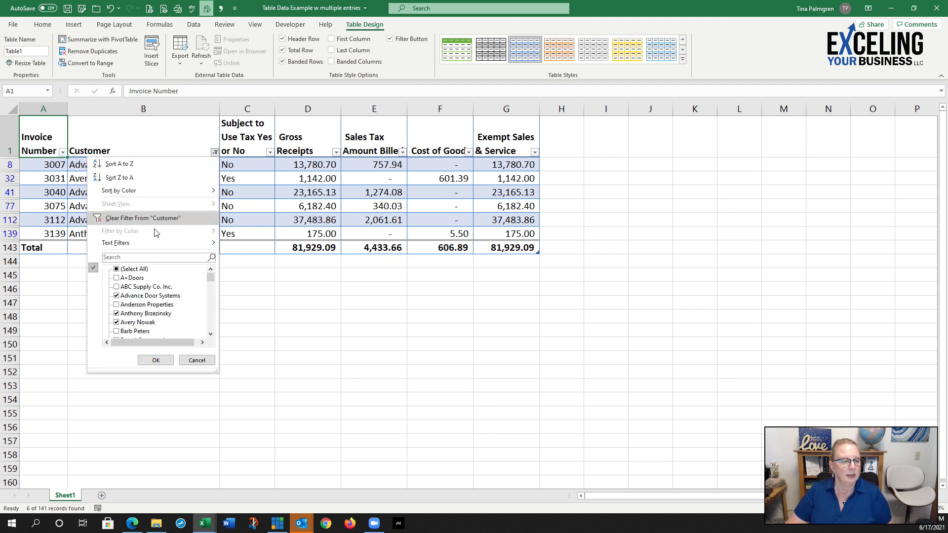
{"action": "left_click", "coordinate": [129, 269]}
{"action": "left_click", "coordinate": [154, 361]}
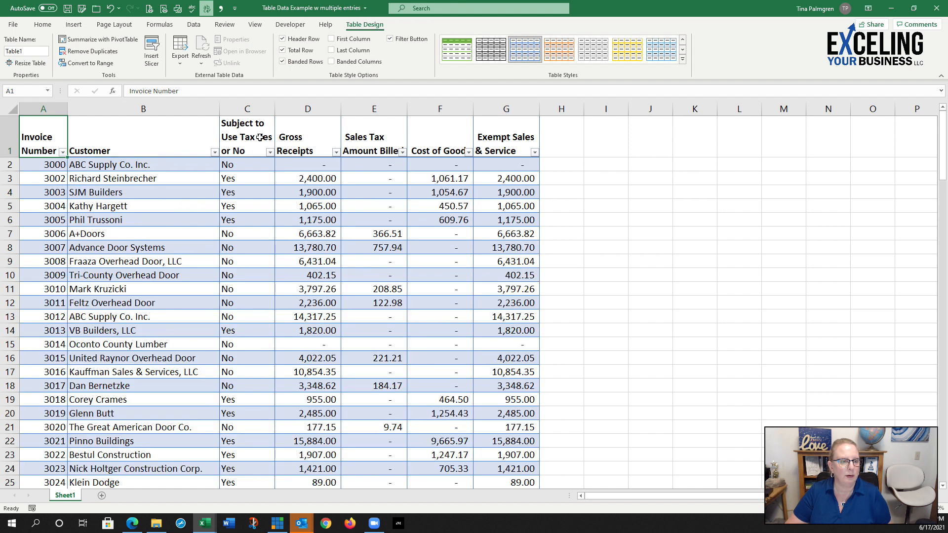
- Filter the Subject to Use Tax column to show only Yes records and review the filtered rows and total row
{"action": "left_click", "coordinate": [271, 153]}
{"action": "left_click", "coordinate": [172, 278]}
{"action": "left_click", "coordinate": [208, 360]}
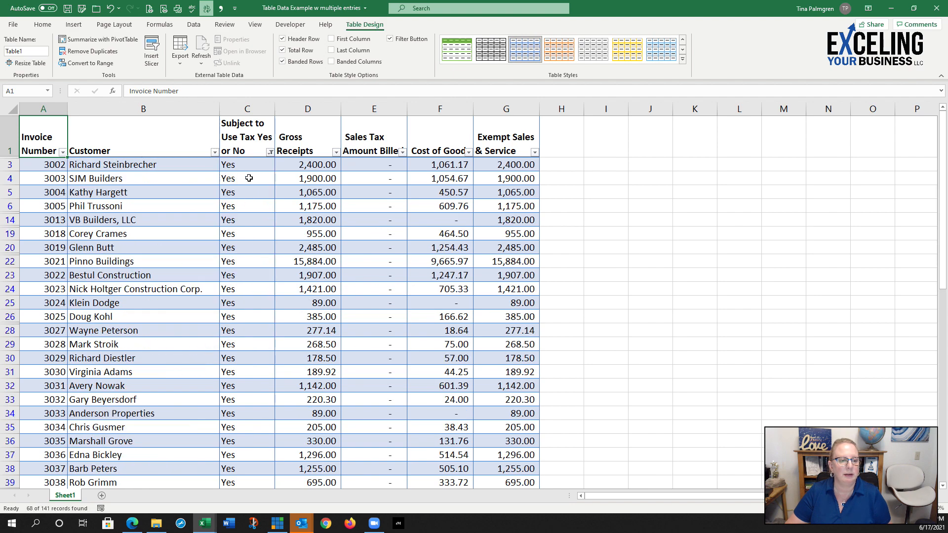
{"action": "scroll", "coordinate": [309, 234], "scroll_direction": "down", "scroll_amount": 4}
{"action": "scroll", "coordinate": [310, 234], "scroll_direction": "down", "scroll_amount": 15}
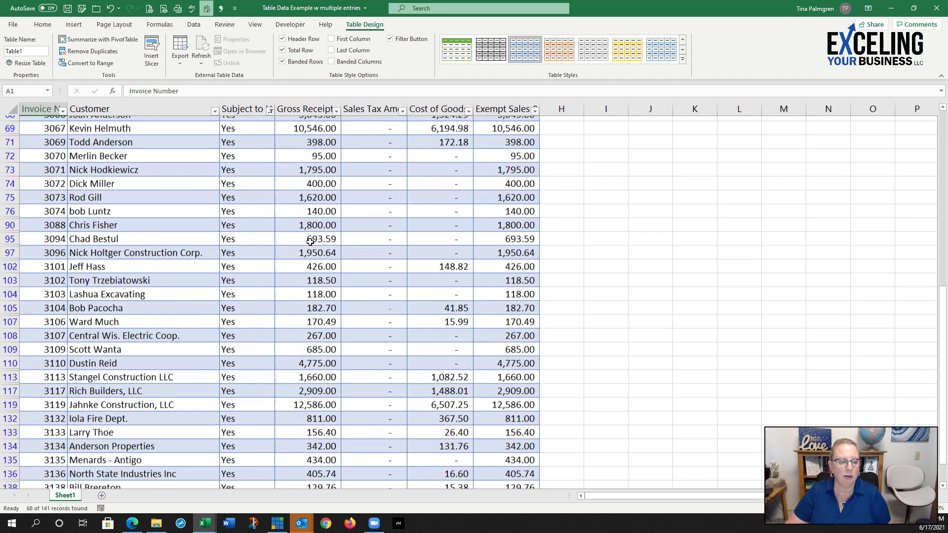
{"action": "scroll", "coordinate": [310, 242], "scroll_direction": "up", "scroll_amount": 1}
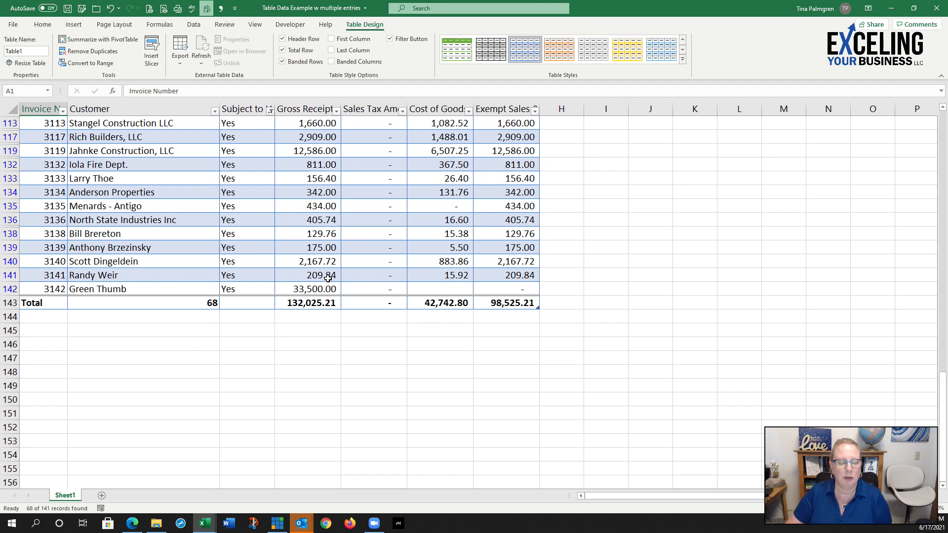
{"action": "scroll", "coordinate": [327, 278], "scroll_direction": "up", "scroll_amount": 15}
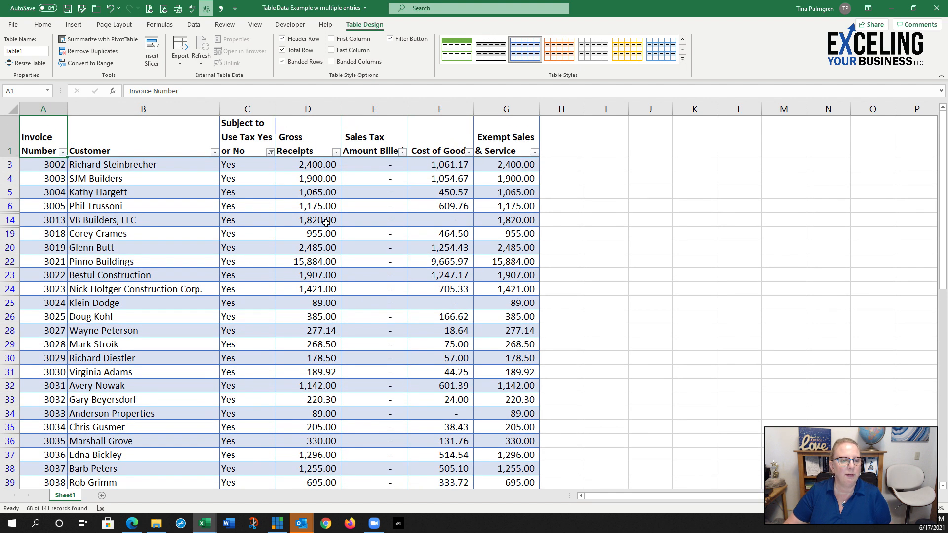
- Show both Yes and No records again in the Subject to Use Tax column
{"action": "left_click", "coordinate": [270, 152]}
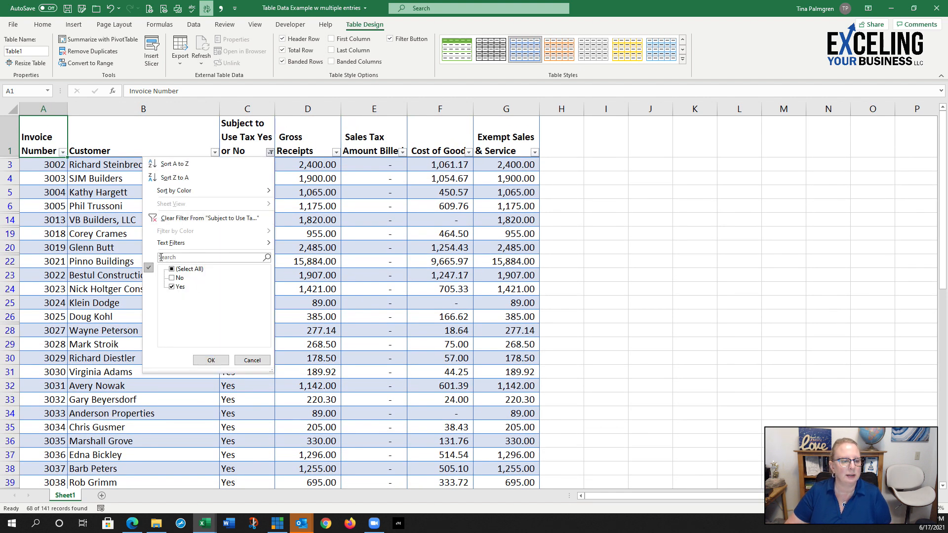
{"action": "left_click", "coordinate": [174, 269]}
{"action": "left_click", "coordinate": [211, 360]}
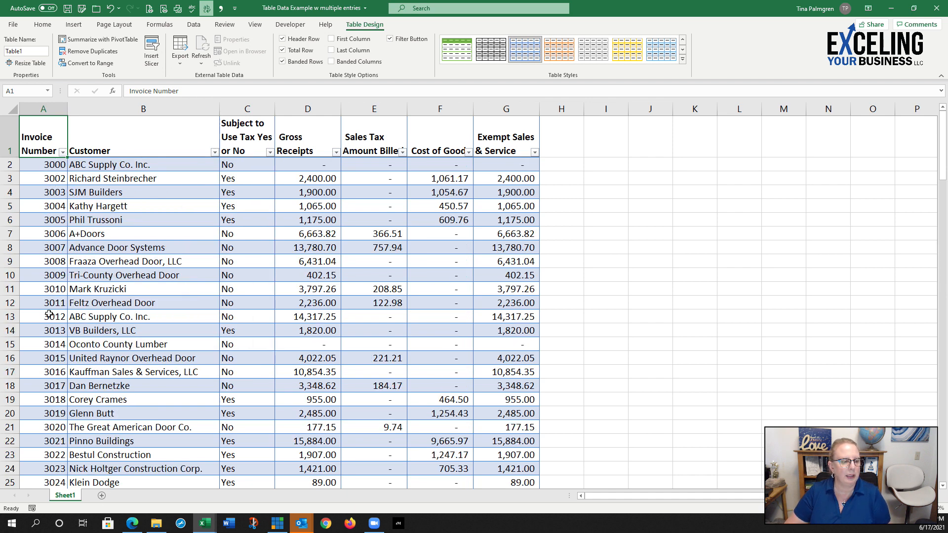
- Start a custom sort of the invoice table with Customer as the first sort level, A to Z by cell values
{"action": "left_click", "coordinate": [163, 151]}
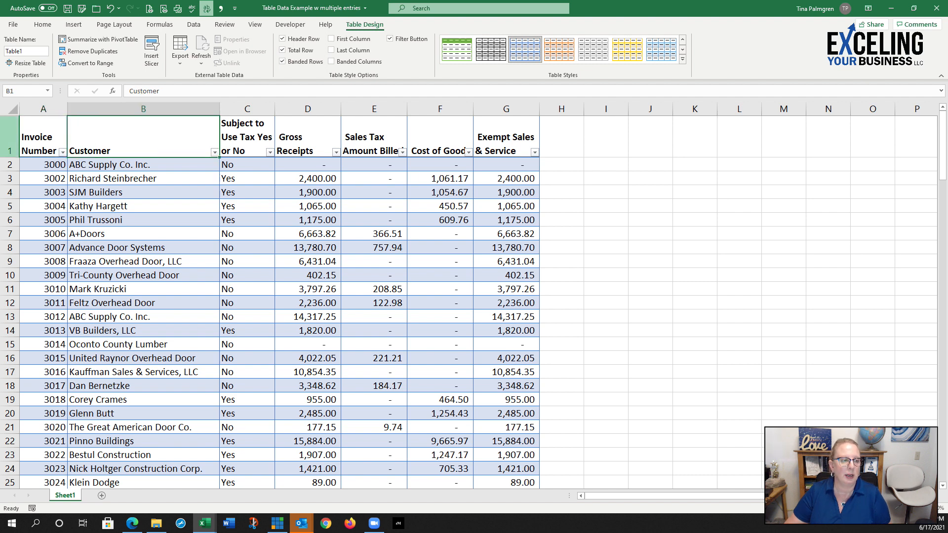
{"action": "left_click", "coordinate": [72, 195]}
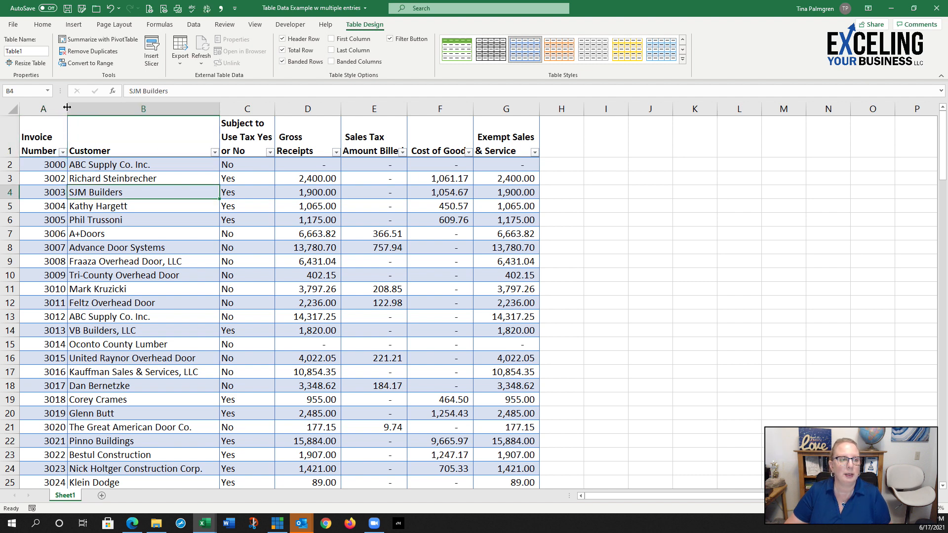
{"action": "left_click", "coordinate": [42, 25]}
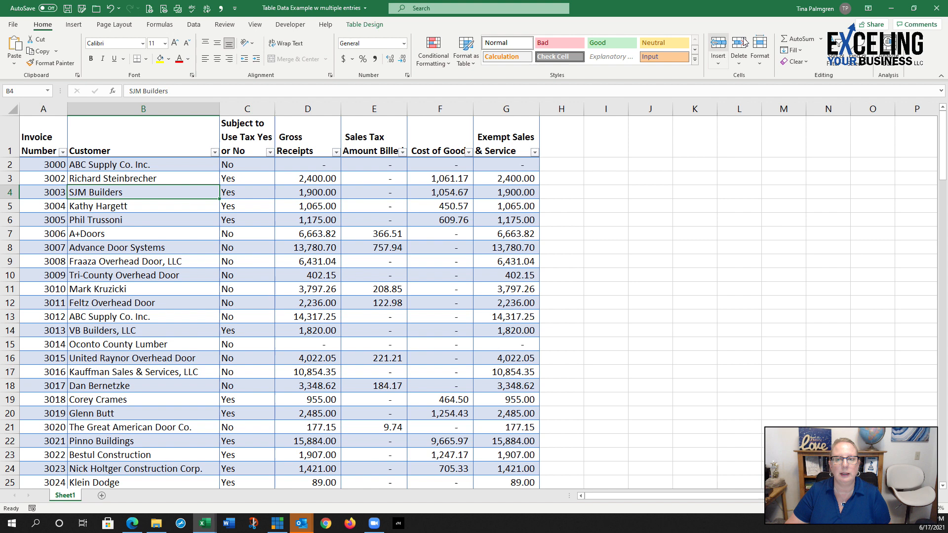
{"action": "left_click", "coordinate": [838, 52]}
{"action": "left_click", "coordinate": [853, 108]}
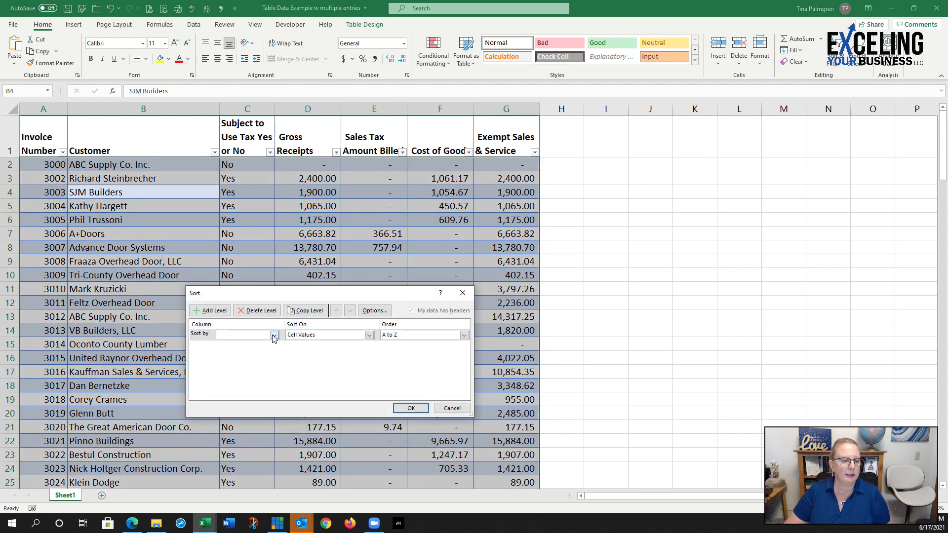
{"action": "left_click", "coordinate": [274, 335]}
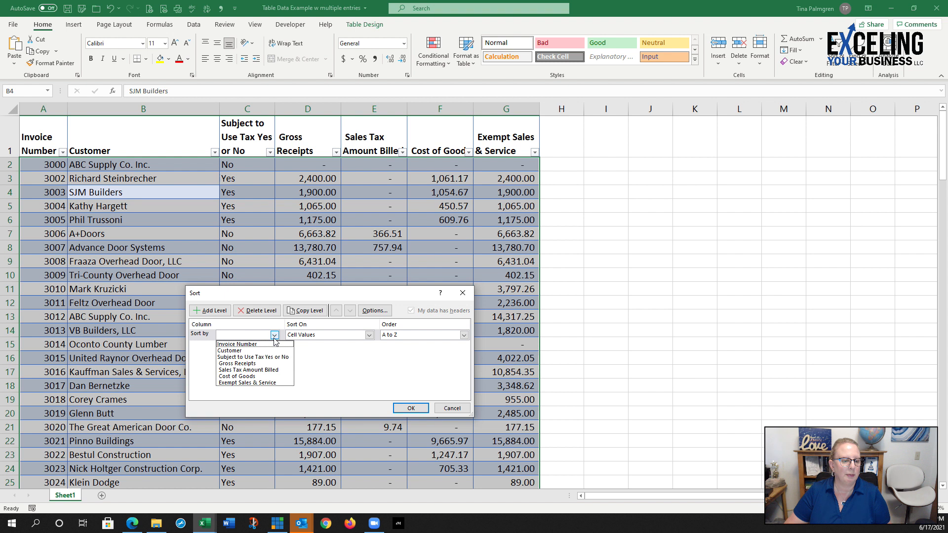
{"action": "left_click", "coordinate": [240, 351]}
- Add a second sort level by Invoice Number, smallest to largest, and apply the sort to the table
{"action": "left_click", "coordinate": [210, 310]}
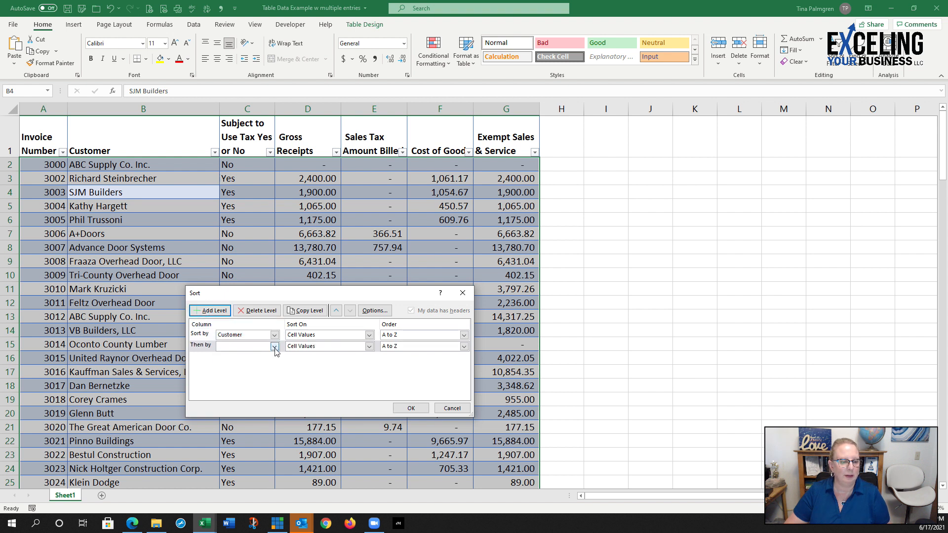
{"action": "left_click", "coordinate": [274, 347]}
{"action": "left_click", "coordinate": [239, 354]}
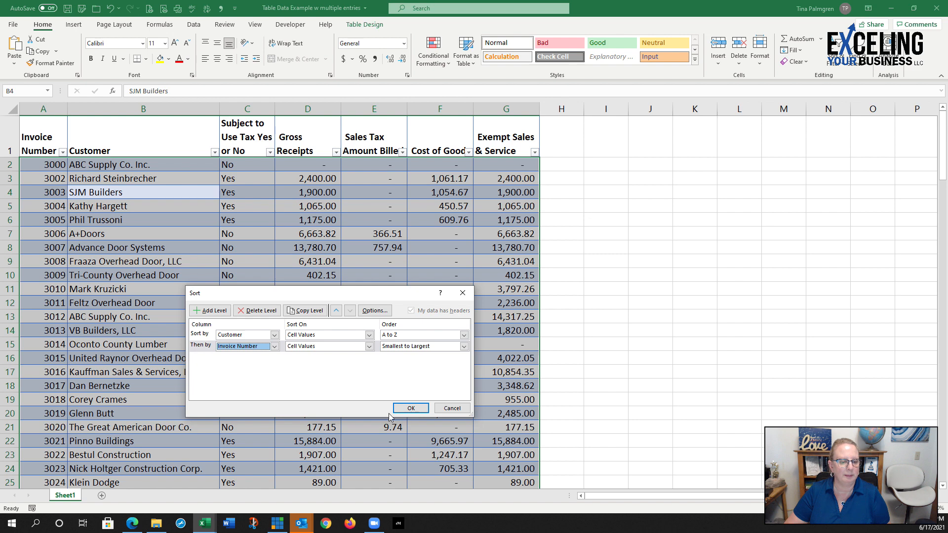
{"action": "left_click", "coordinate": [405, 408]}
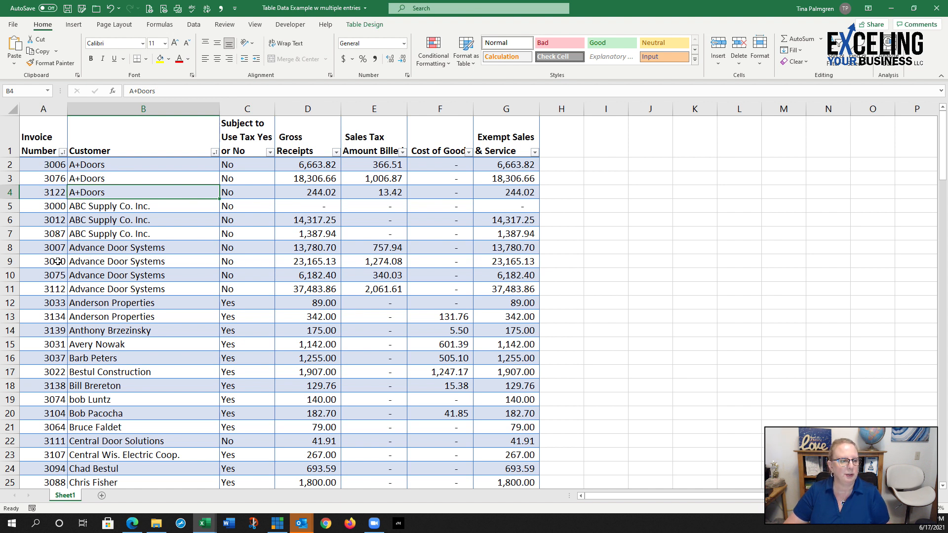
{"action": "left_click", "coordinate": [150, 259]}
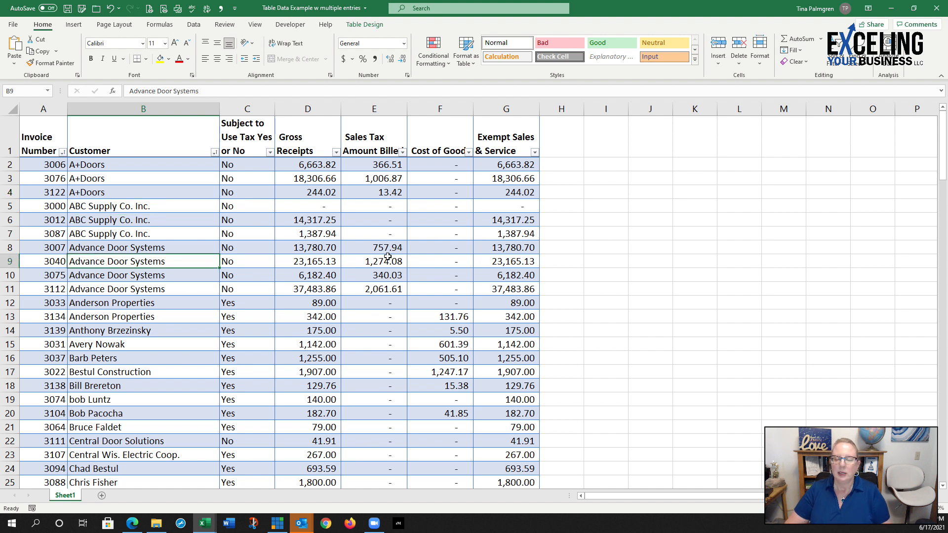